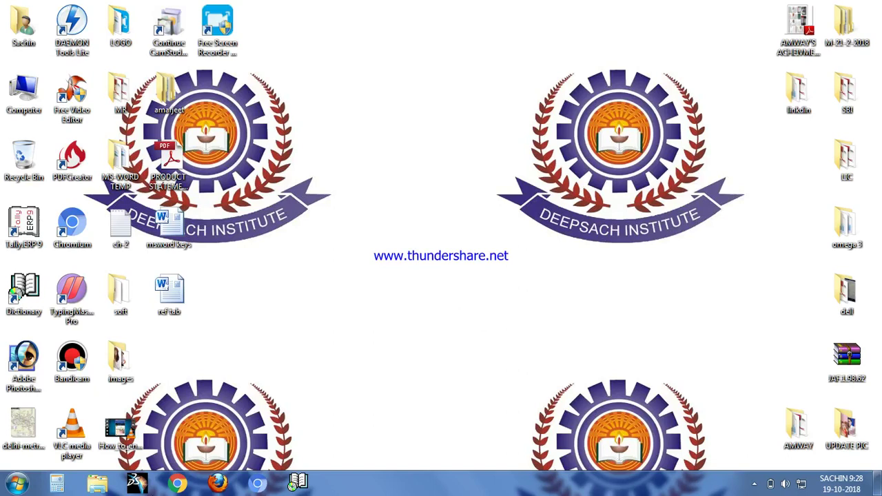
# Step: Launch Microsoft Excel 2010 from the Start menu's All Programs > Microsoft Office folder
pyautogui.click(17, 483)
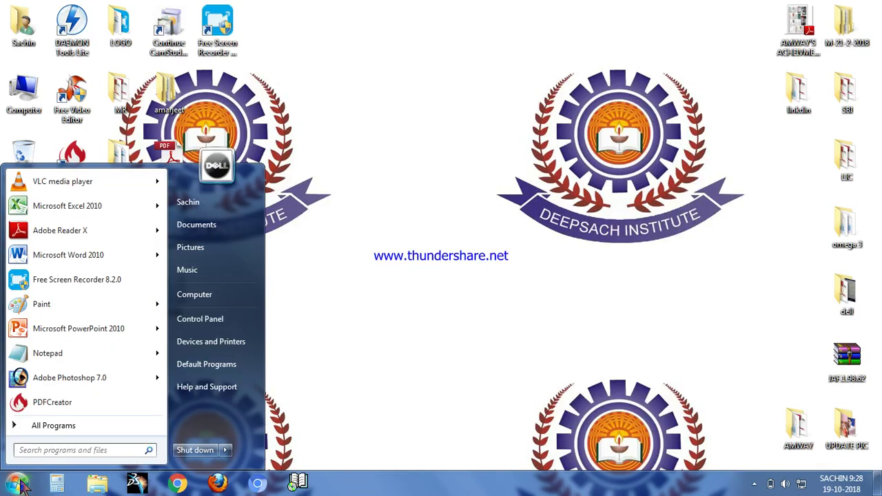
pyautogui.click(79, 426)
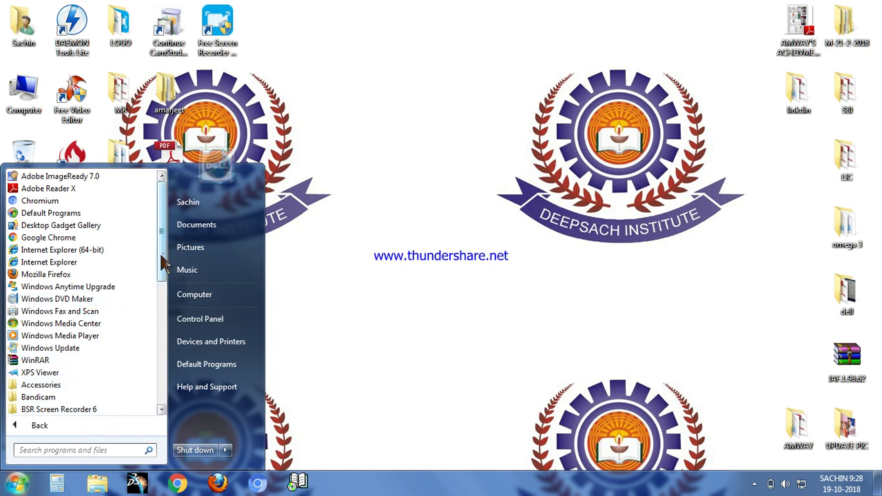
pyautogui.moveTo(164, 256); pyautogui.dragTo(163, 314)
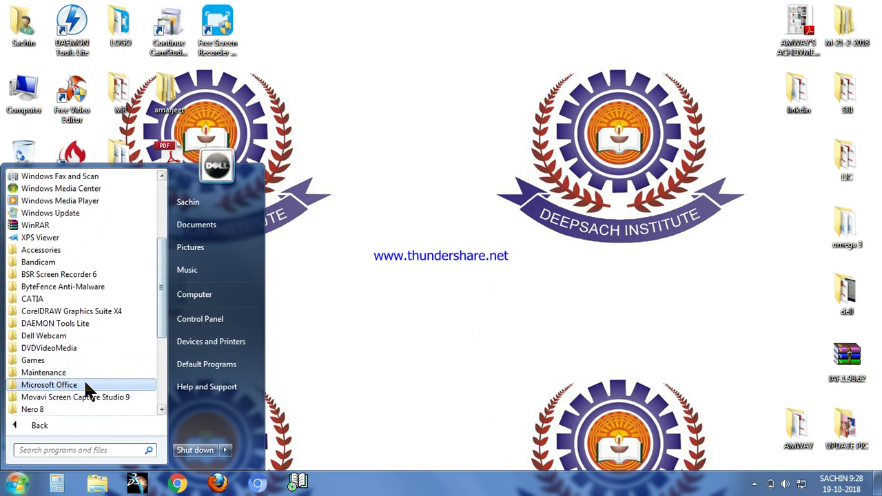
pyautogui.click(87, 385)
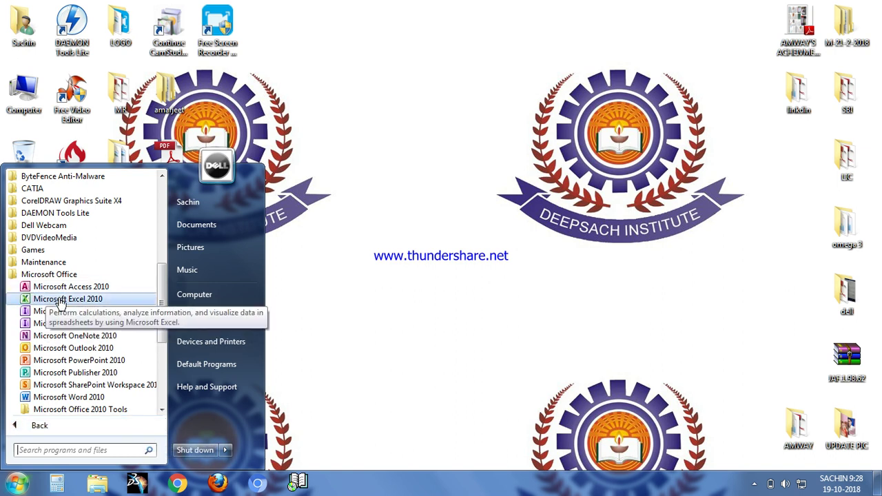
pyautogui.click(57, 298)
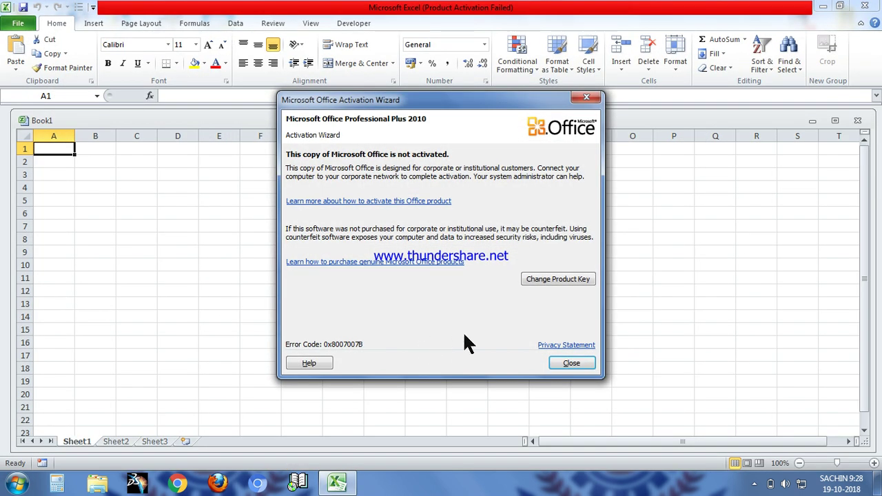
# Step: Close and relaunch Excel via Run with 'excel', dismiss the activation notices, and maximize Book1
pyautogui.click(556, 361)
pyautogui.click(866, 6)
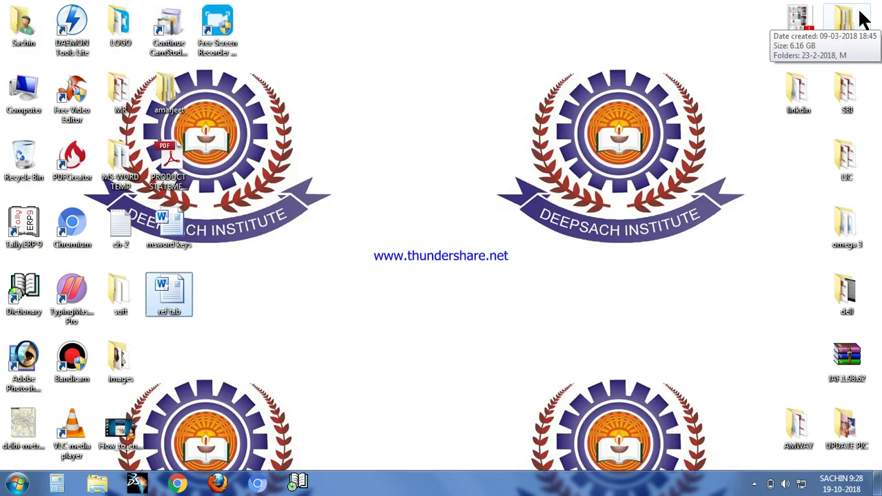
pyautogui.press('super+r')
pyautogui.write('excel')
pyautogui.press('Return')
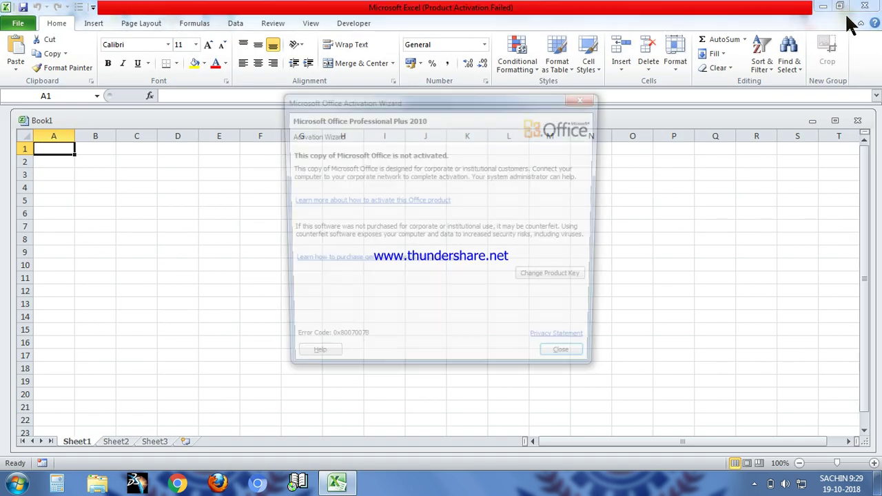
pyautogui.click(572, 363)
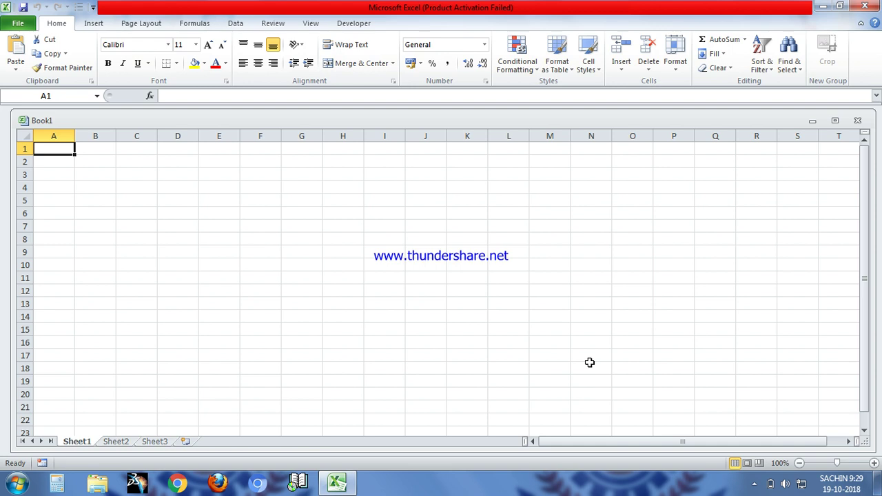
pyautogui.click(834, 120)
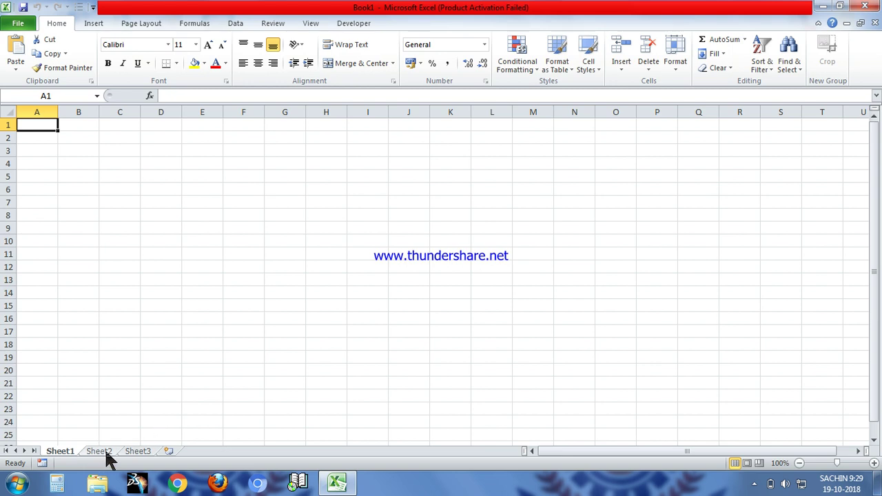
pyautogui.click(146, 449)
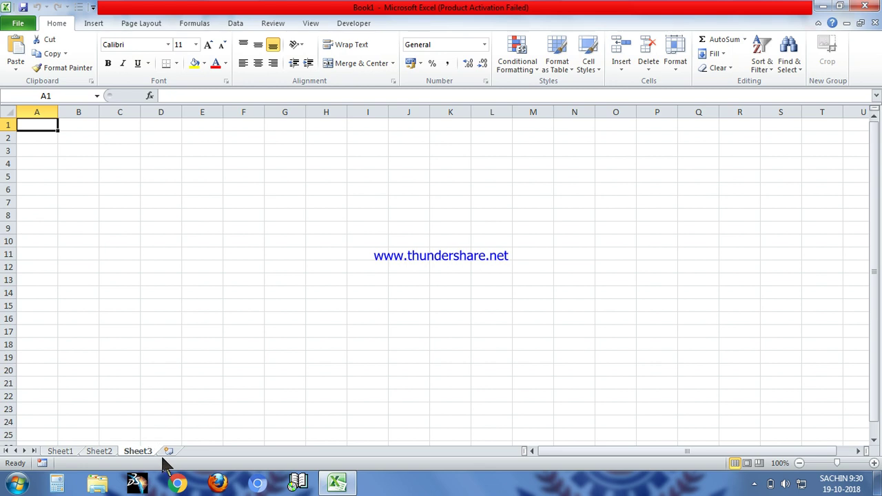
# Step: Insert three new worksheets, Sheet4, Sheet5 and Sheet6, then select cell D4
pyautogui.click(169, 452)
pyautogui.click(208, 451)
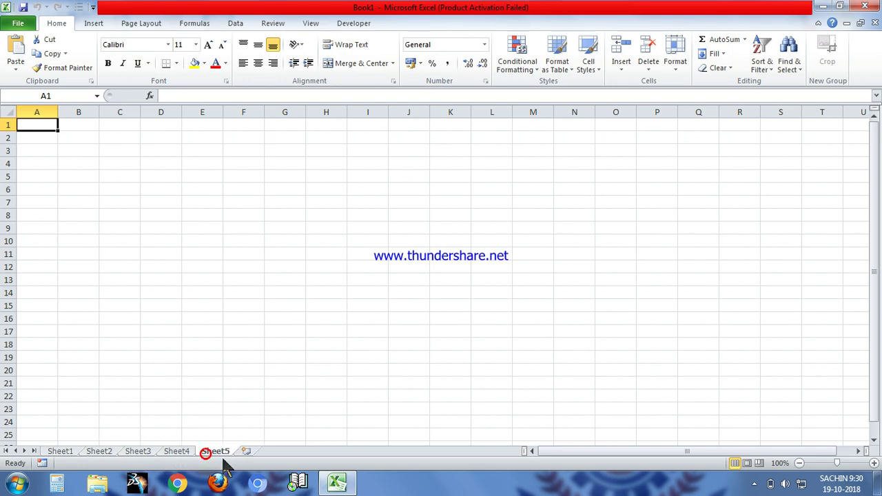
pyautogui.click(246, 451)
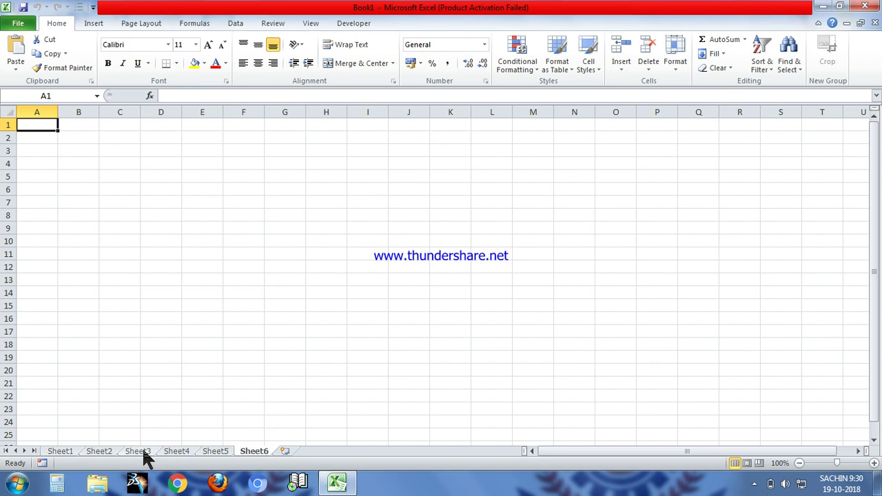
pyautogui.click(165, 162)
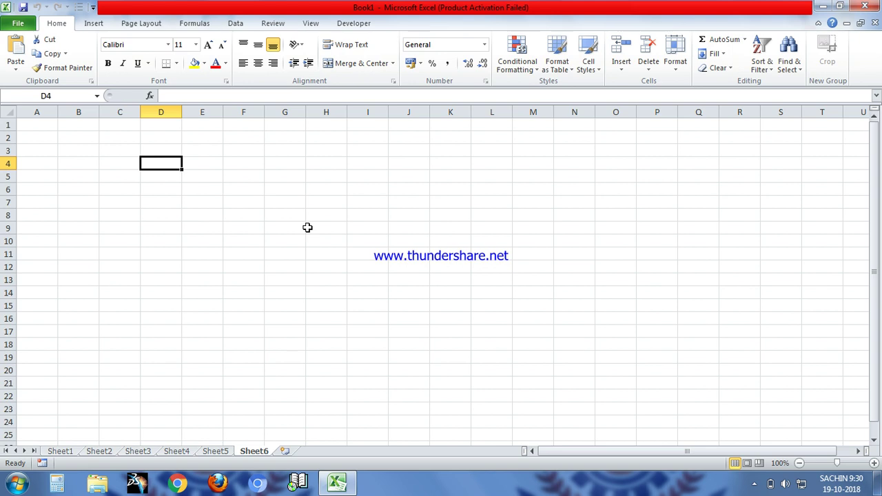
pyautogui.click(273, 201)
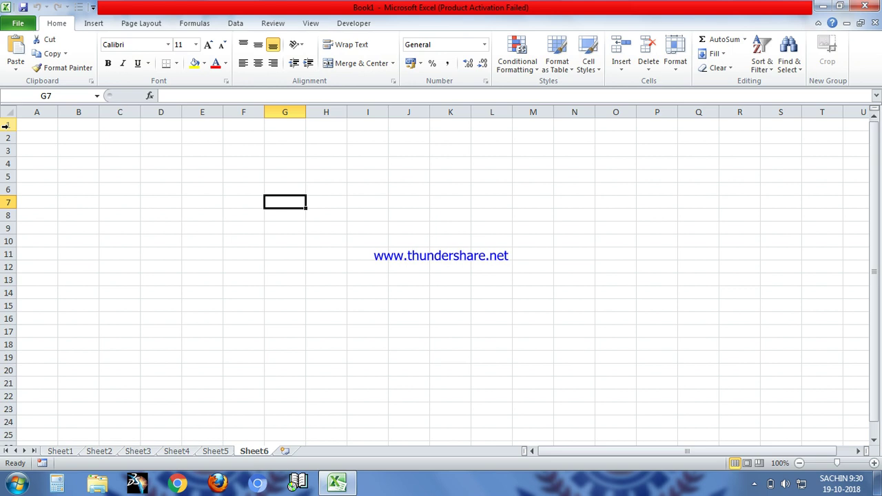
pyautogui.click(5, 125)
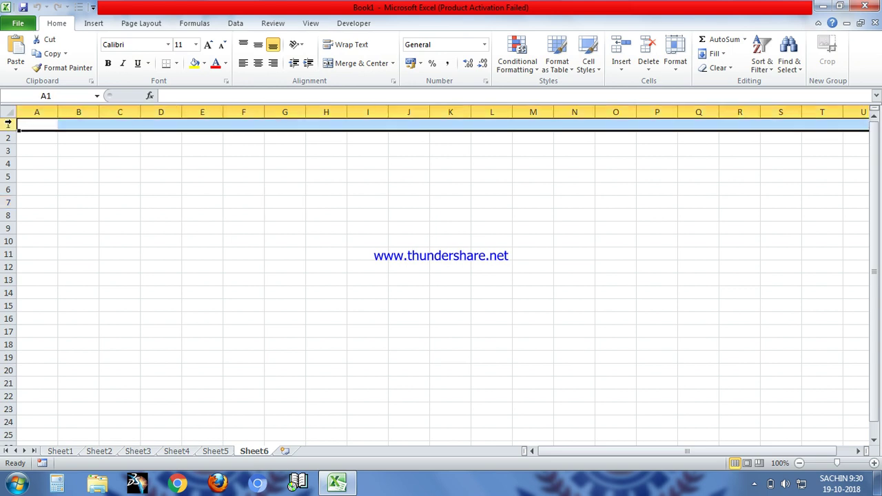
pyautogui.click(9, 137)
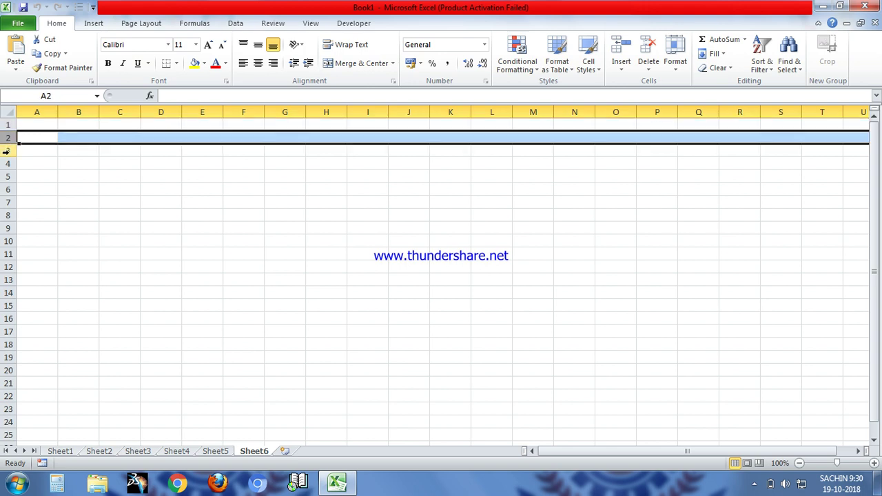
pyautogui.click(8, 150)
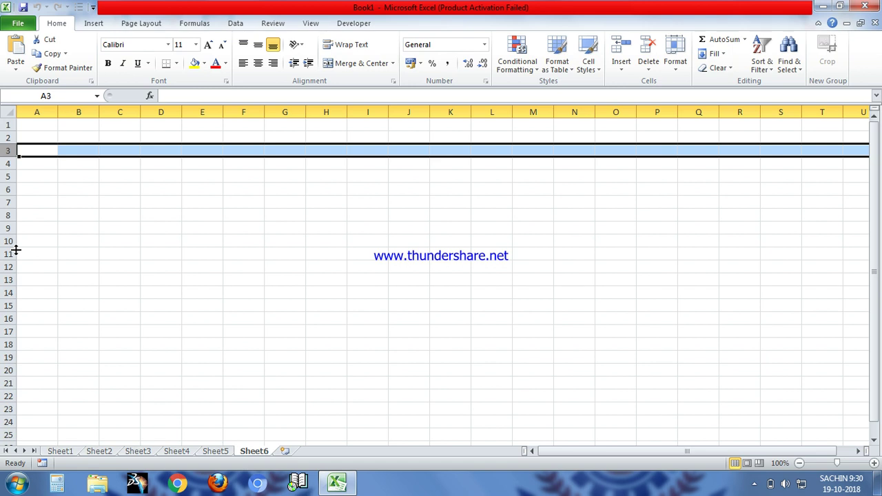
pyautogui.hotkey('ctrl', 'Down')
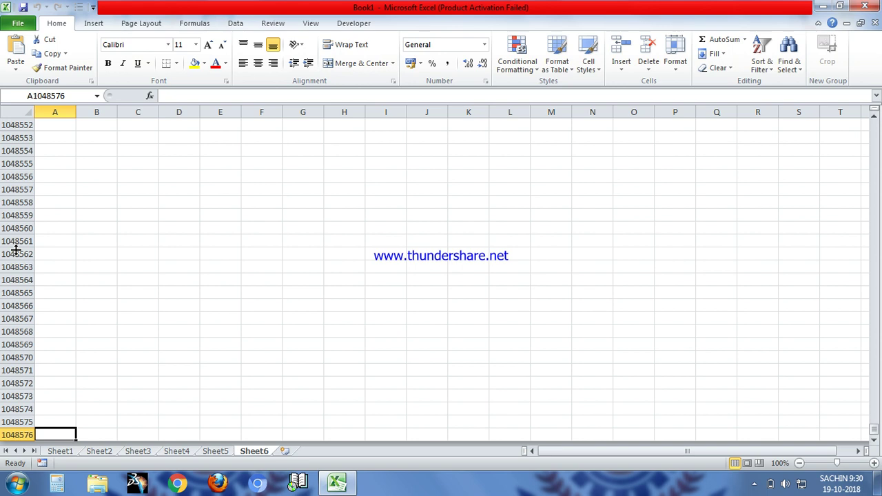
pyautogui.hotkey('ctrl', 'Up')
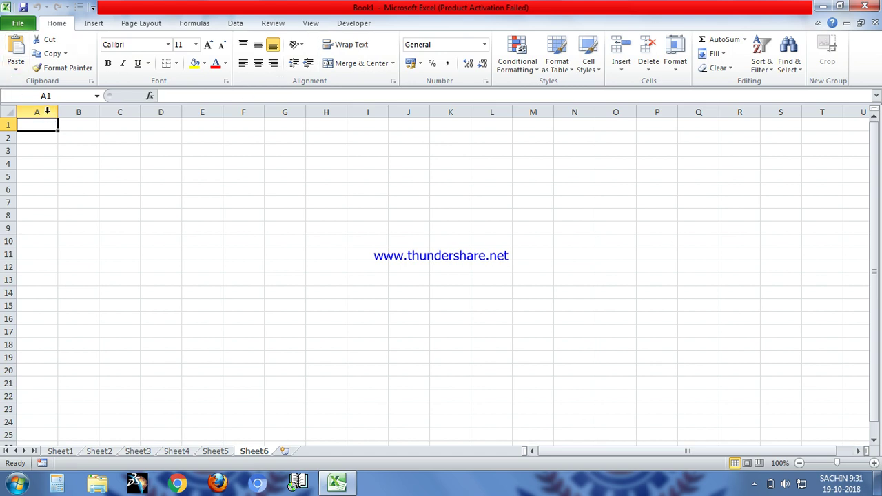
pyautogui.click(47, 110)
pyautogui.click(82, 110)
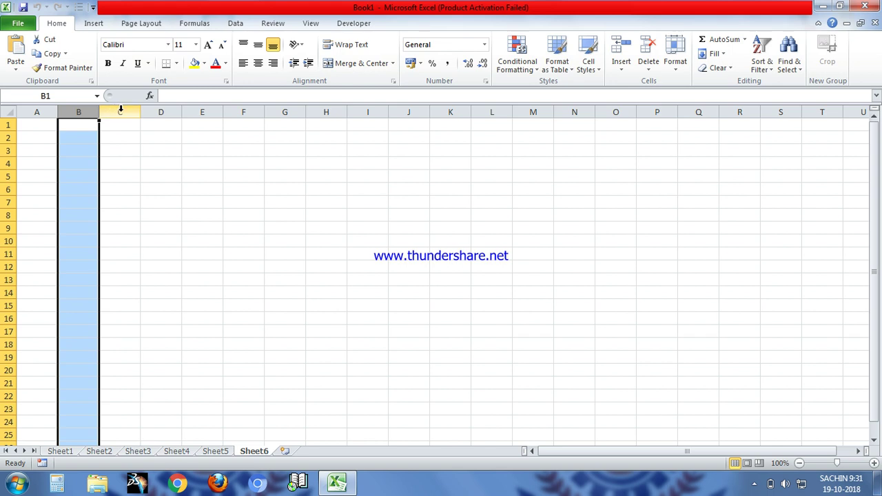
pyautogui.click(121, 110)
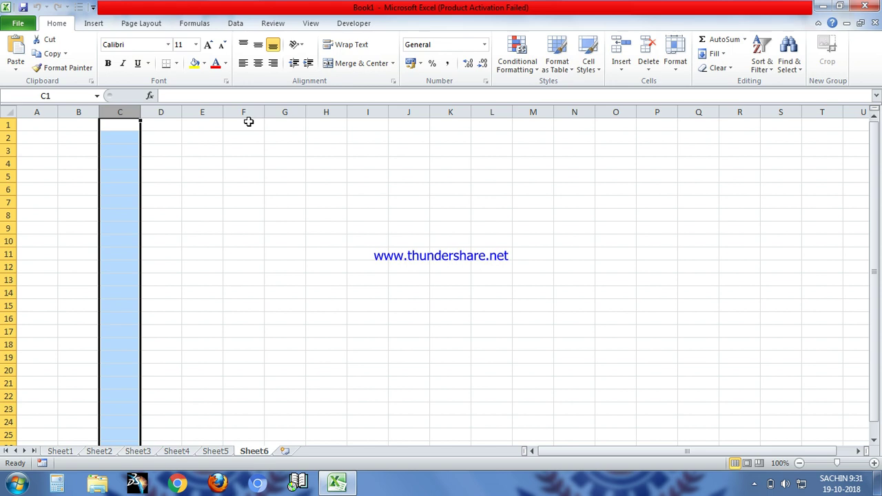
pyautogui.hotkey('ctrl', 'Right')
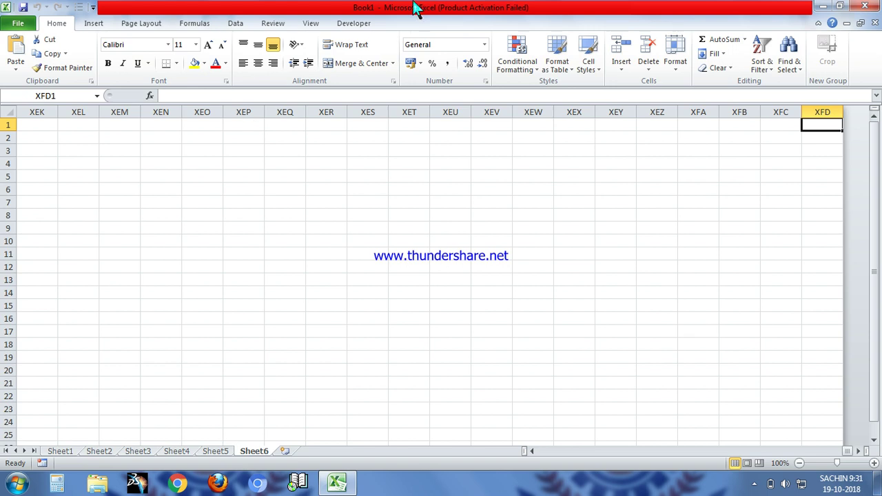
pyautogui.hotkey('ctrl', 'Left')
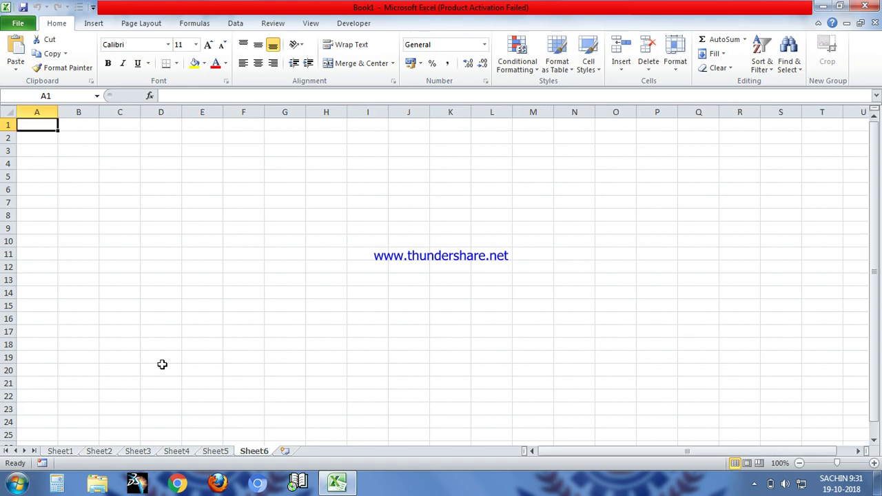
pyautogui.click(207, 205)
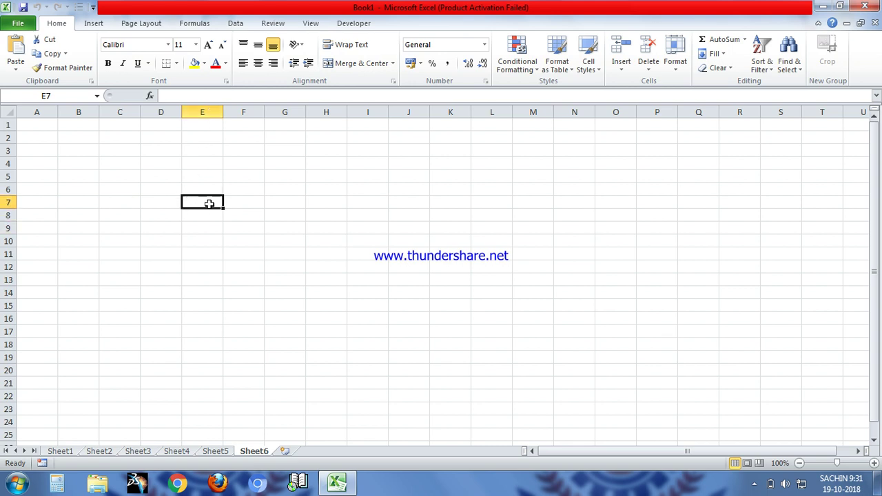
pyautogui.click(323, 163)
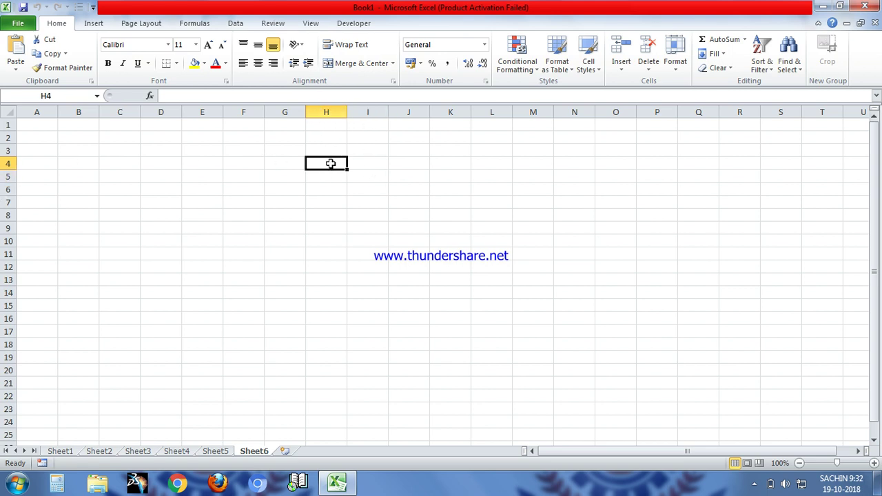
pyautogui.click(111, 178)
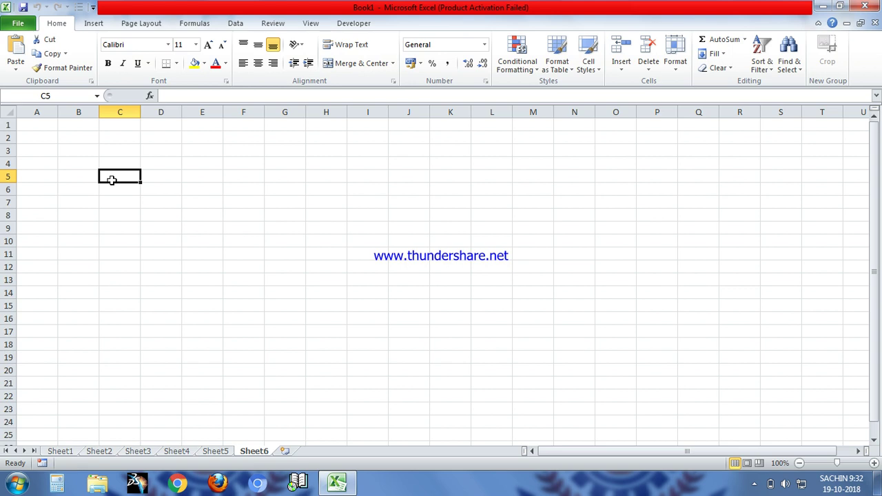
pyautogui.click(226, 188)
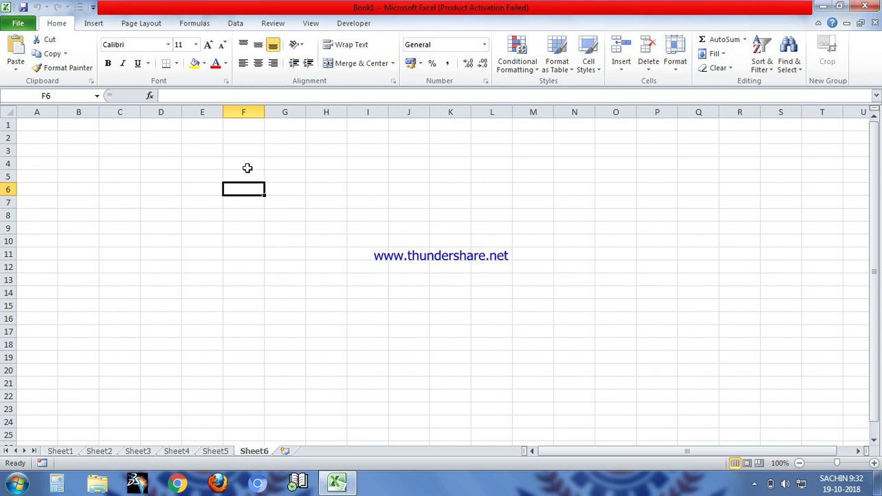
pyautogui.write('+')
# Step: Cancel the stray +G6 entry and enter 50+65 as plain text in F6
pyautogui.press('Right')
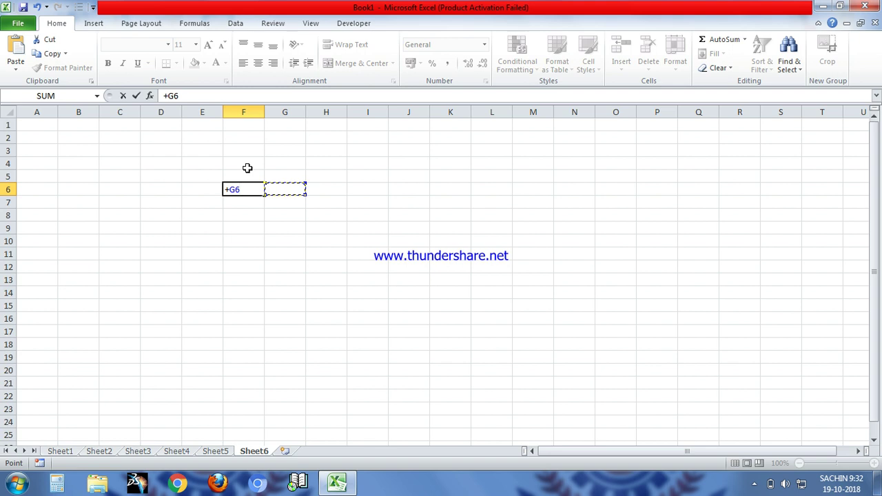
pyautogui.press('BackSpace')
pyautogui.press('BackSpace')
pyautogui.press('BackSpace')
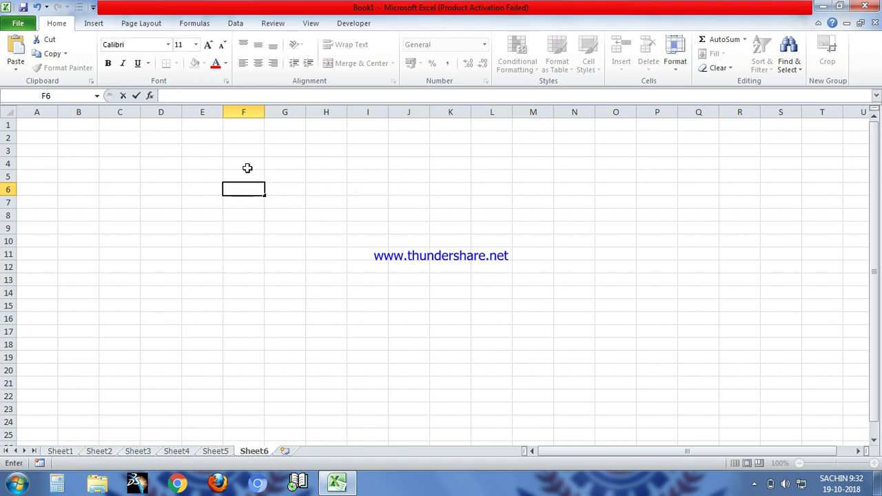
pyautogui.write('50+65')
pyautogui.press('Return')
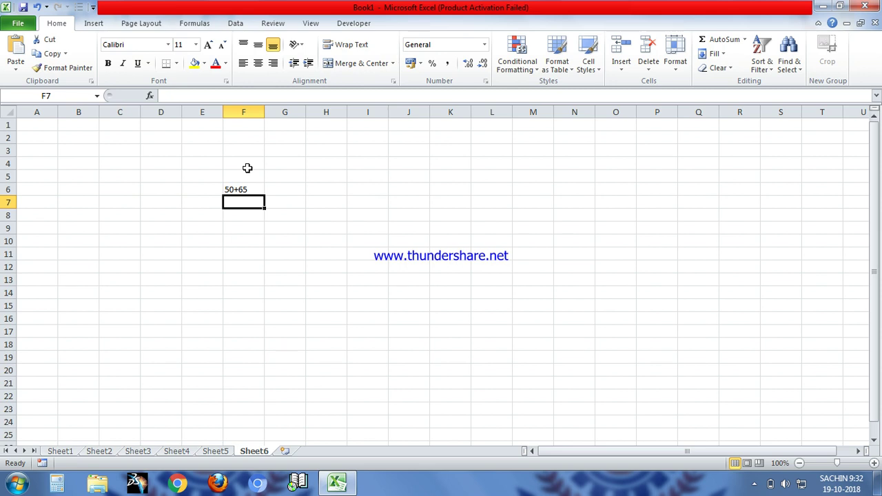
# Step: Enter =50+65 in F7 to show 115 and =50-10 in F8 to show 40
pyautogui.write('=')
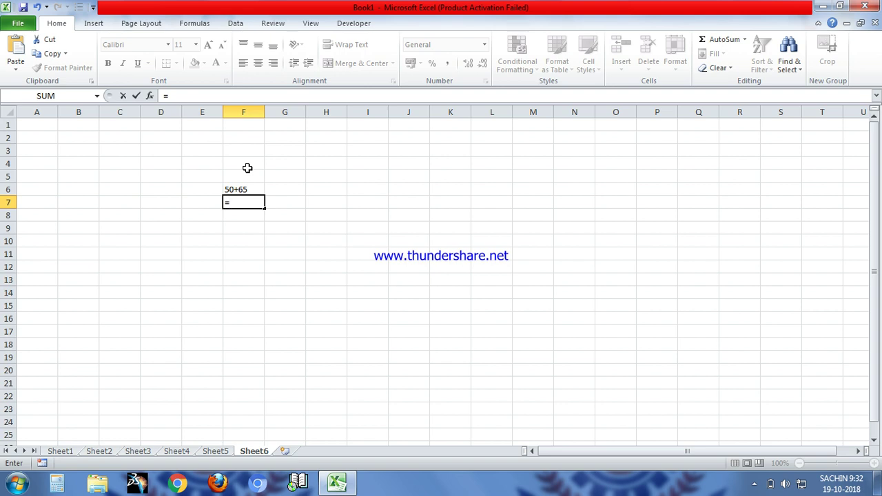
pyautogui.write('50')
pyautogui.write('+65')
pyautogui.press('Return')
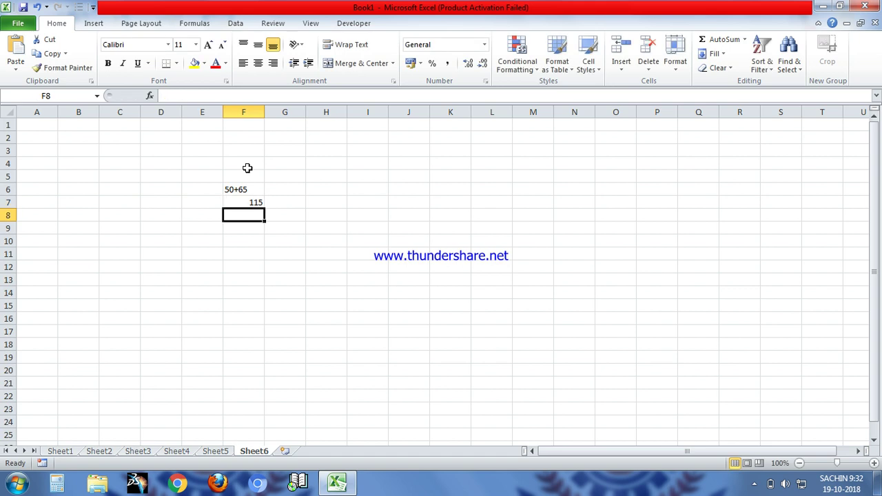
pyautogui.write('=50-10')
pyautogui.press('Return')
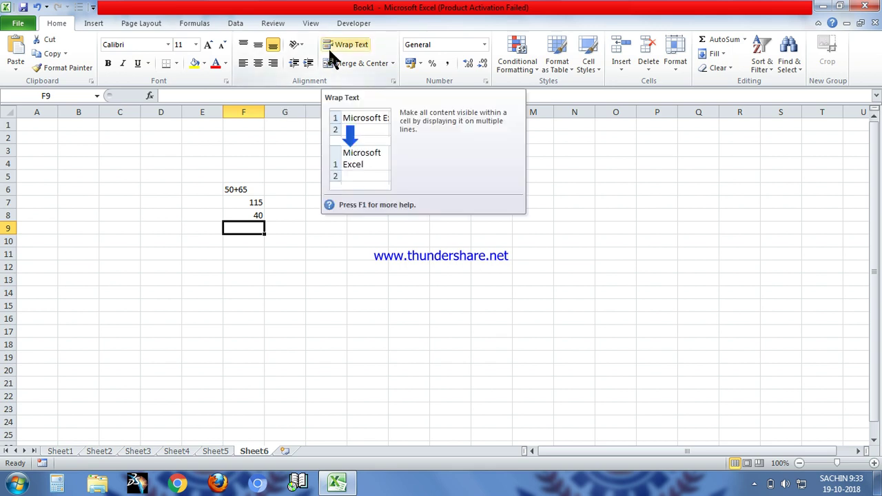
# Step: Enter 50, 20 and 36 in H5, H6 and H7, then begin =sum in H8
pyautogui.click(325, 176)
pyautogui.write('50')
pyautogui.press('Return')
pyautogui.write('20')
pyautogui.press('Return')
pyautogui.write('36')
pyautogui.press('Return')
pyautogui.write('=')
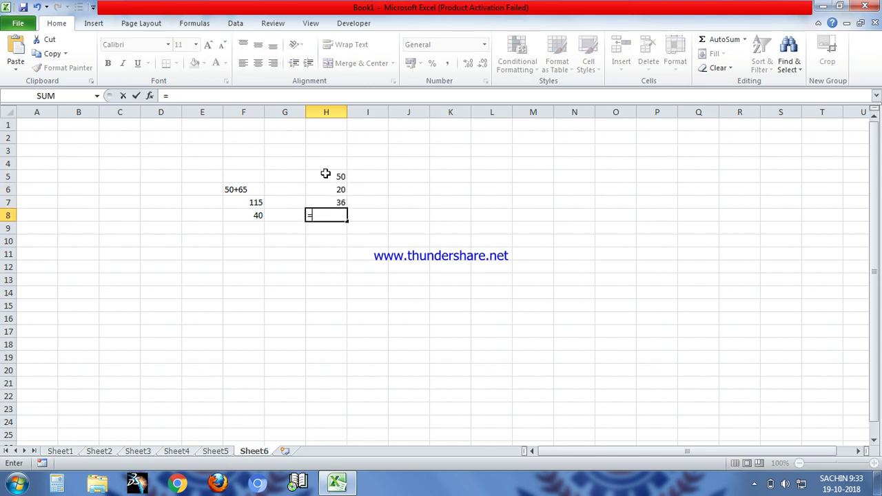
pyautogui.write('su')
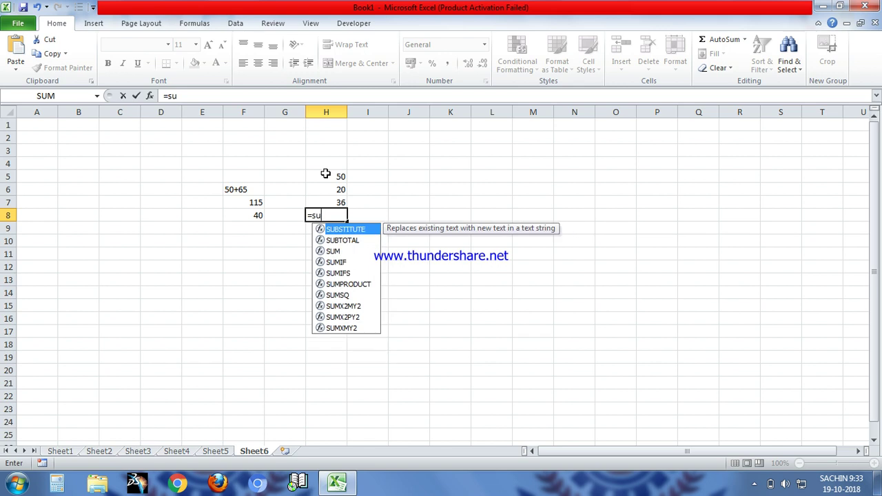
pyautogui.write('m')
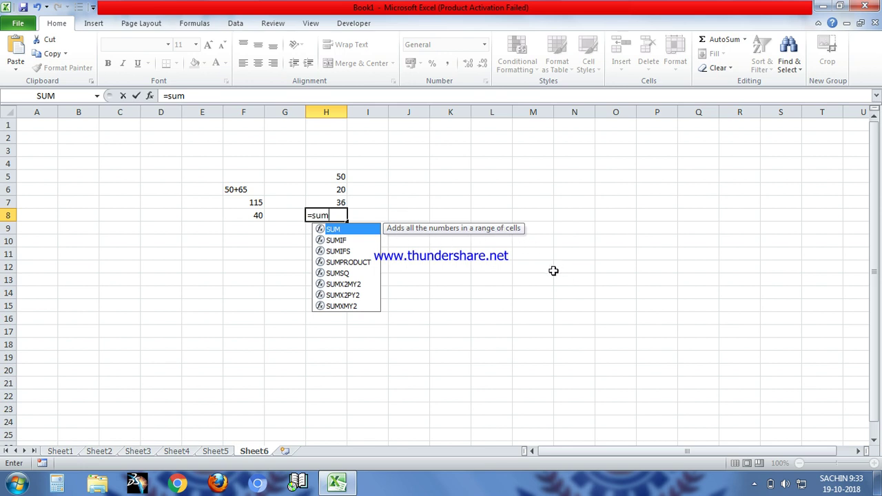
# Step: Complete the formula =sum(h5:h7) in H8 so it shows the total 106
pyautogui.write('(')
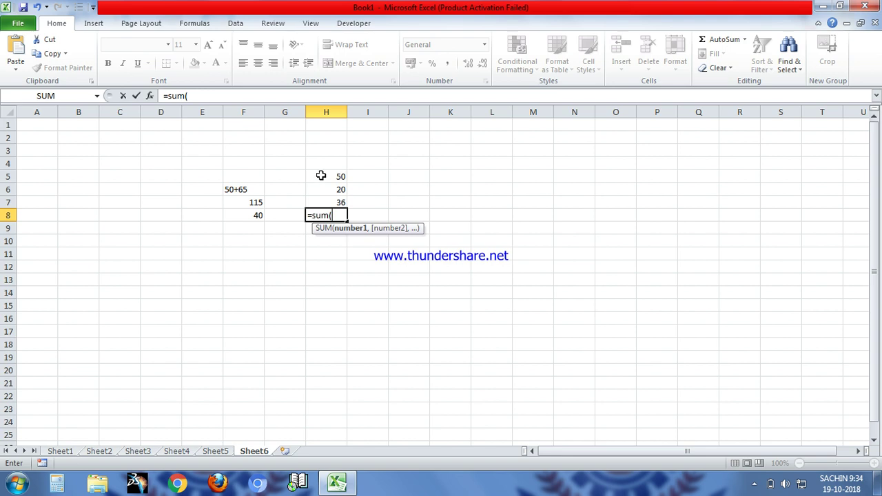
pyautogui.write('h5:')
pyautogui.write('h')
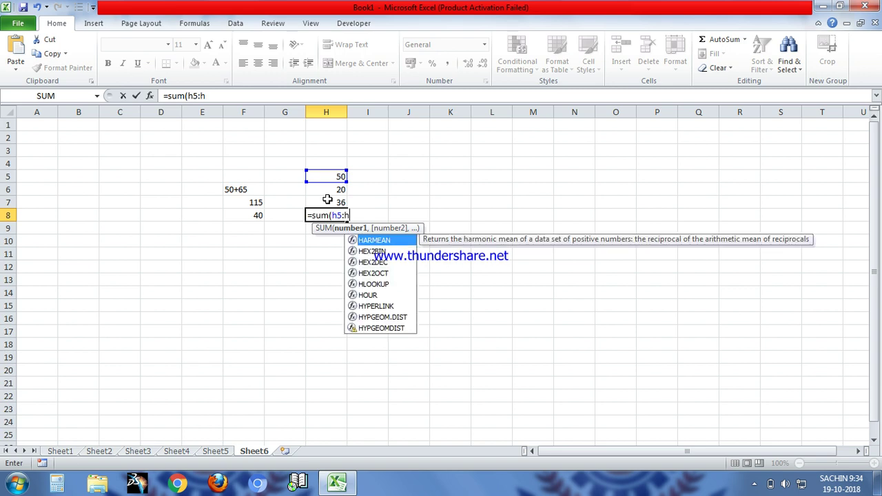
pyautogui.write('7')
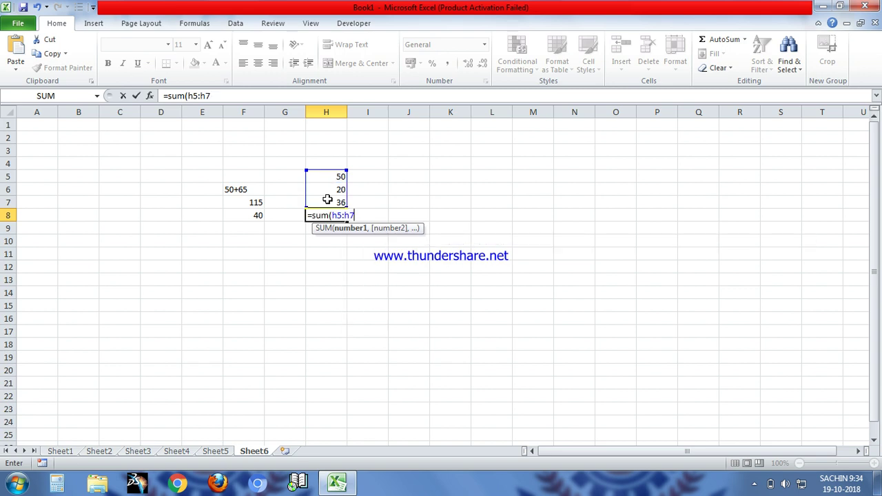
pyautogui.write(')')
pyautogui.press('Return')
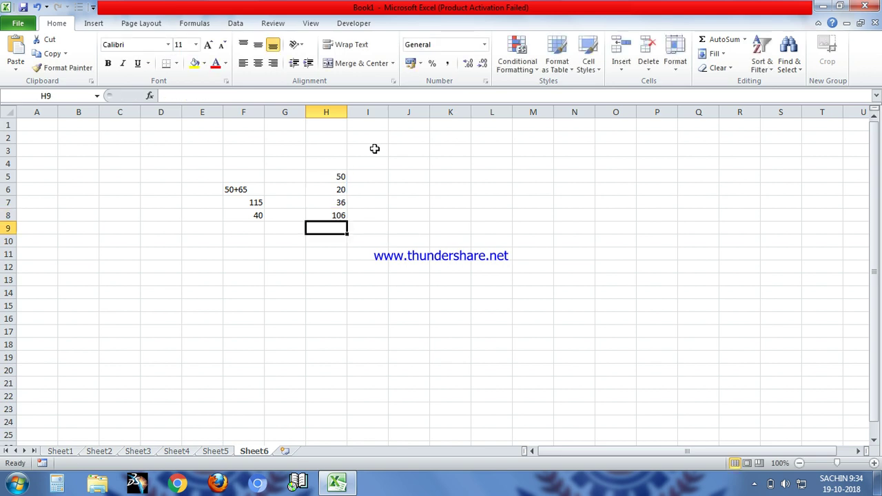